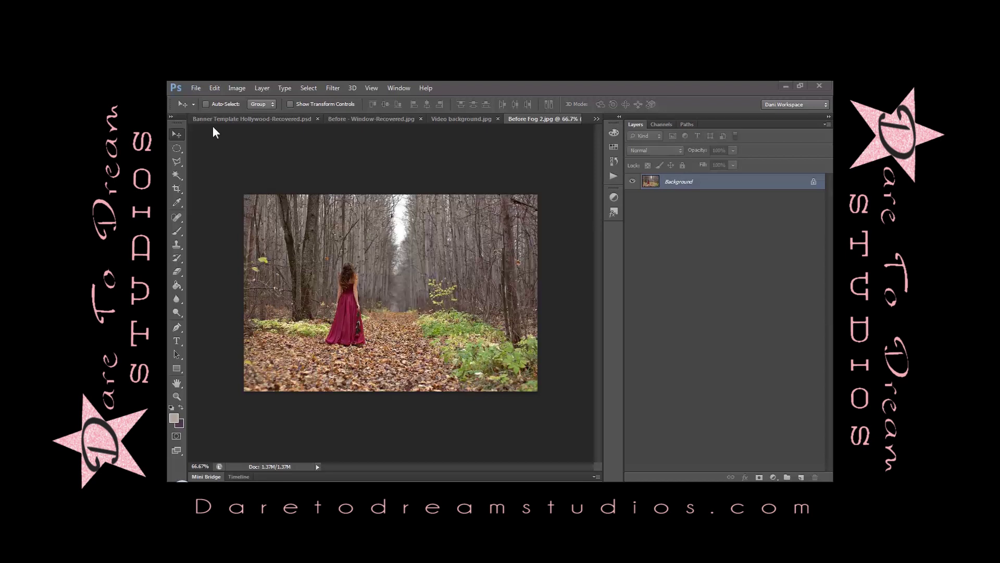
- Place the Magestic Fog - 2 overlay into the forest photo and scale it to about 150% so it covers the whole image
click(196, 89)
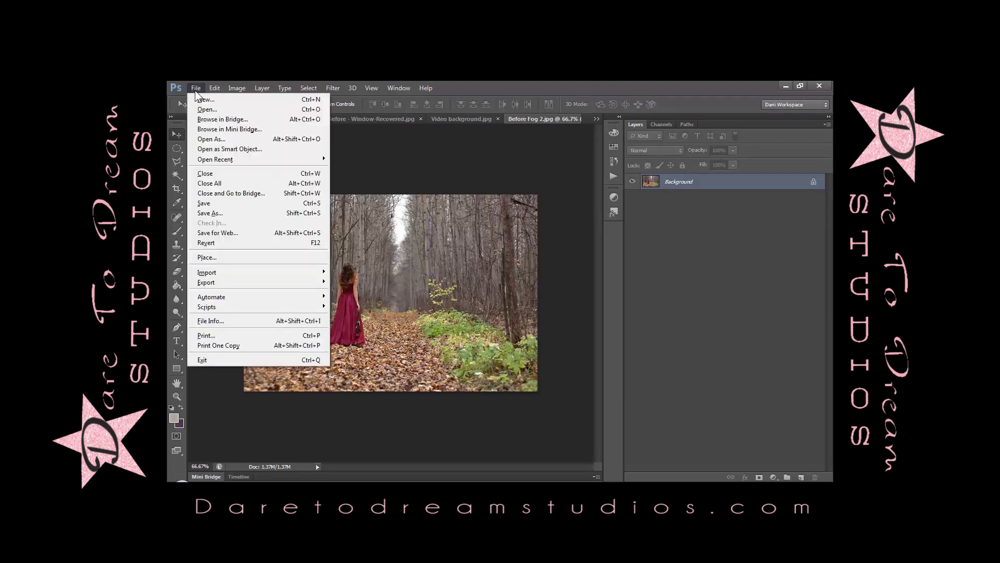
click(214, 258)
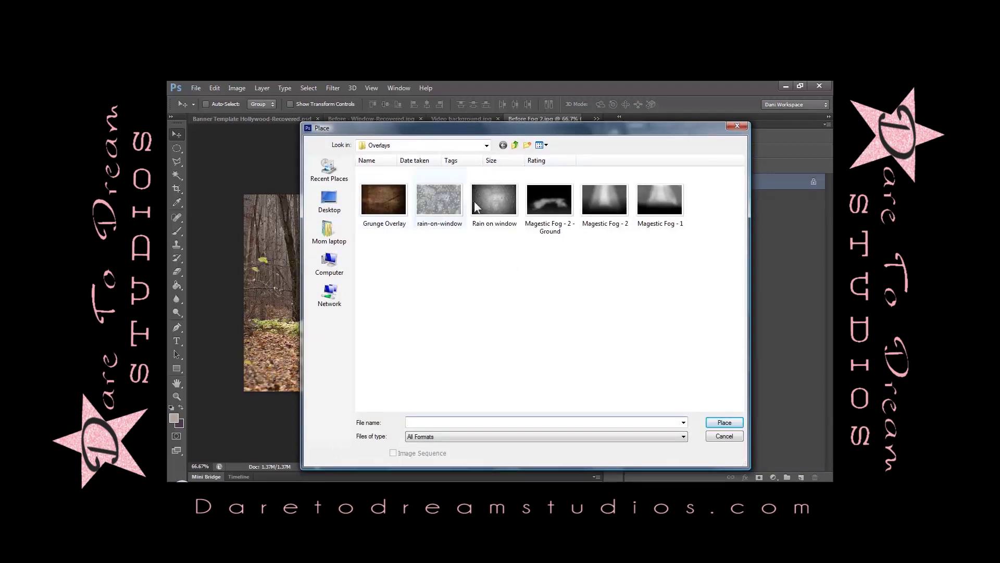
click(597, 201)
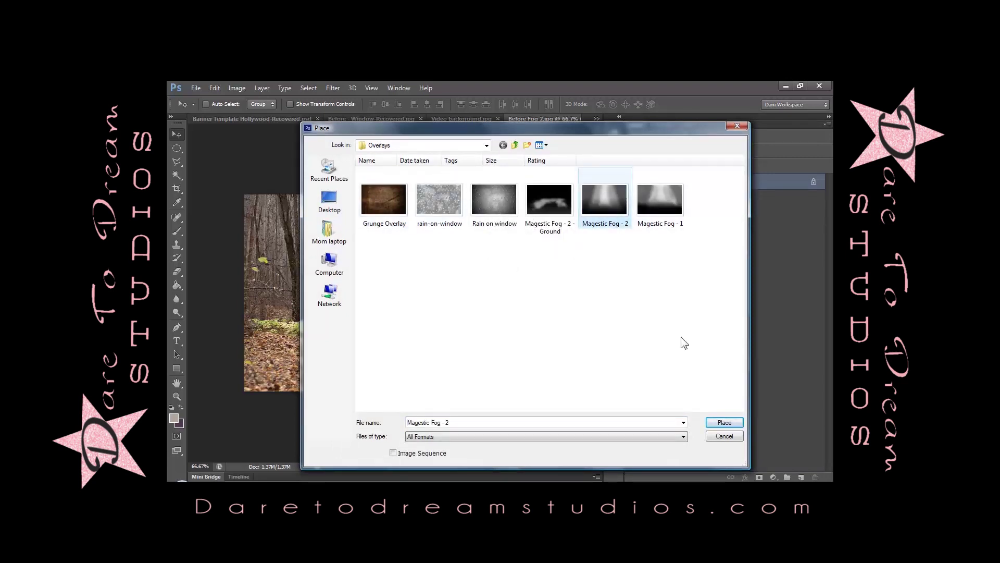
click(723, 423)
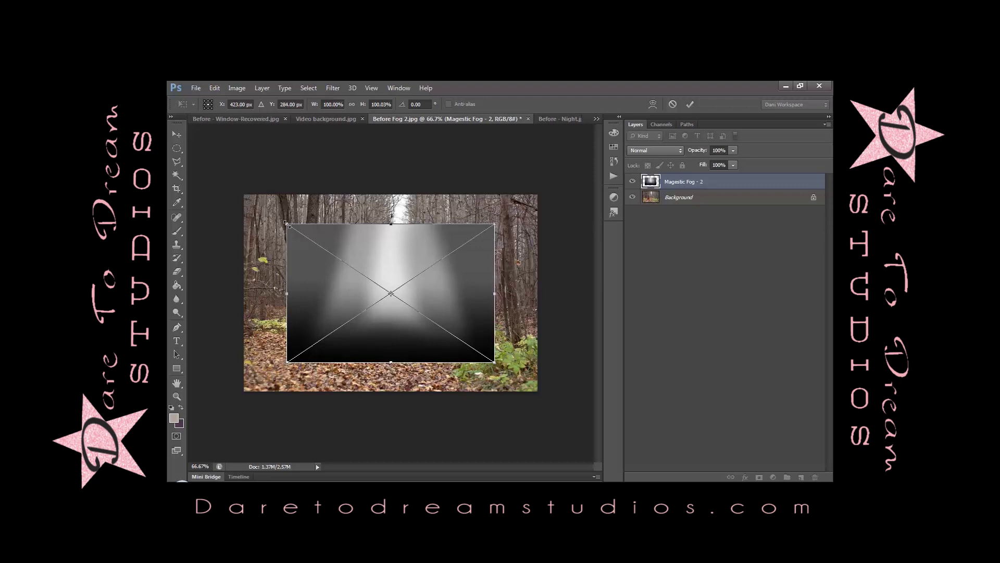
drag(286, 223, 237, 186)
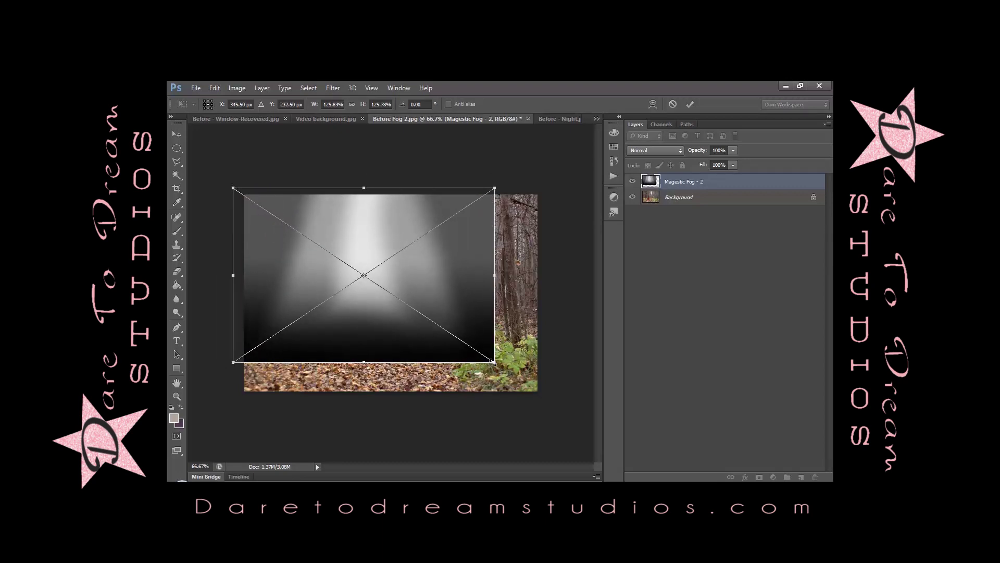
drag(493, 361, 546, 393)
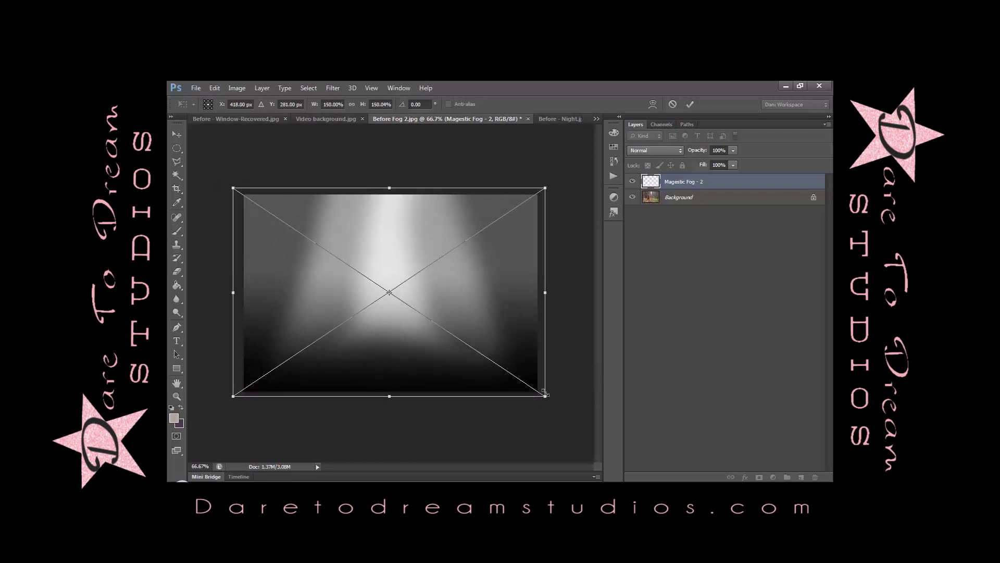
key(Return)
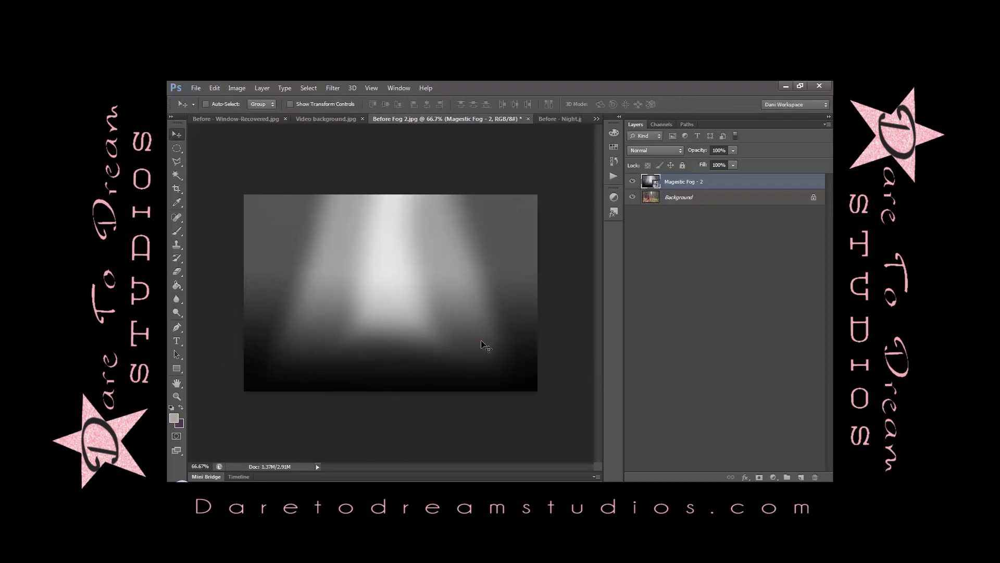
- Rasterize the Magestic Fog - 2 layer and add a layer mask to it
right_click(731, 181)
click(602, 229)
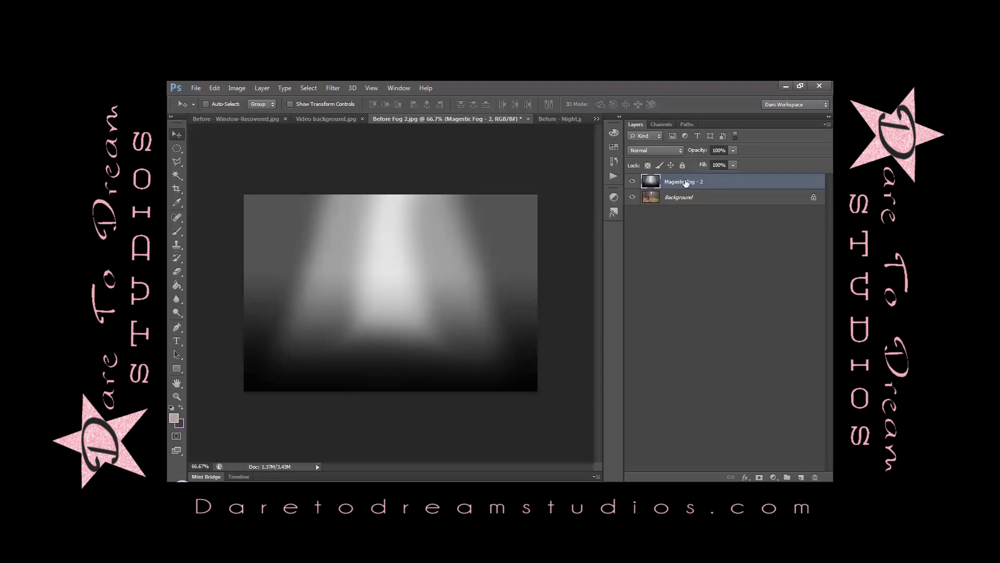
click(759, 476)
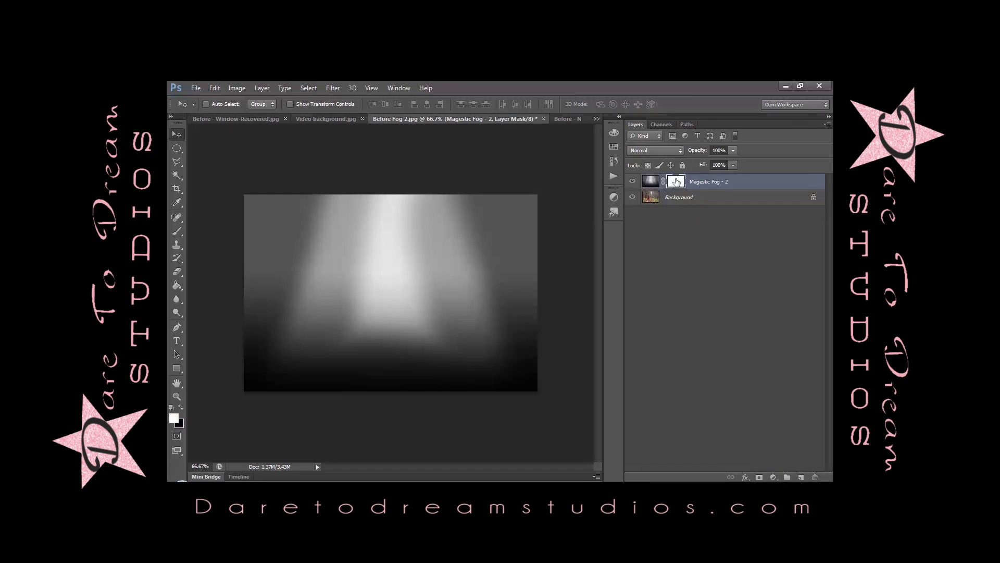
- Target the fog layer's mask and set the layer's blend mode to Screen
click(648, 183)
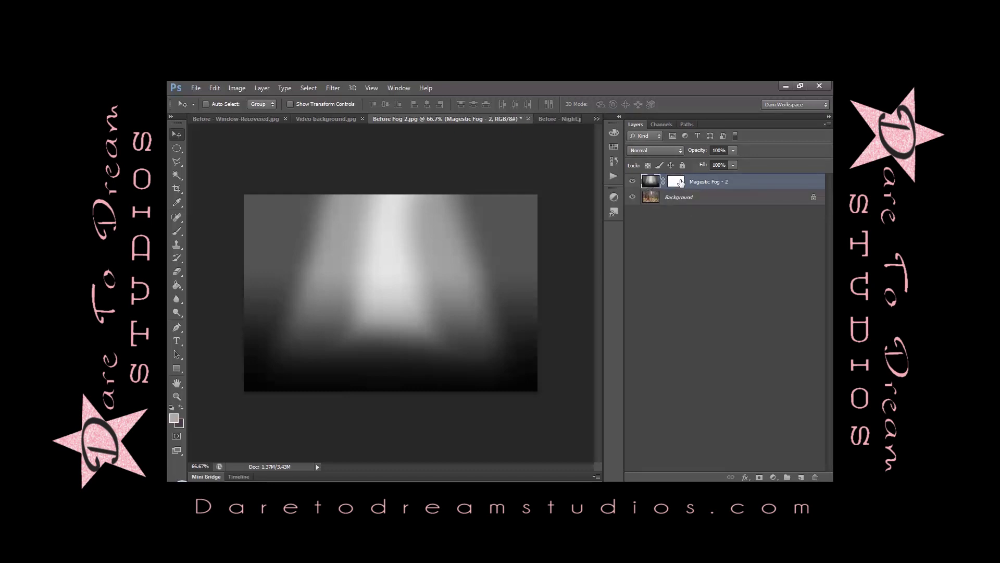
click(678, 183)
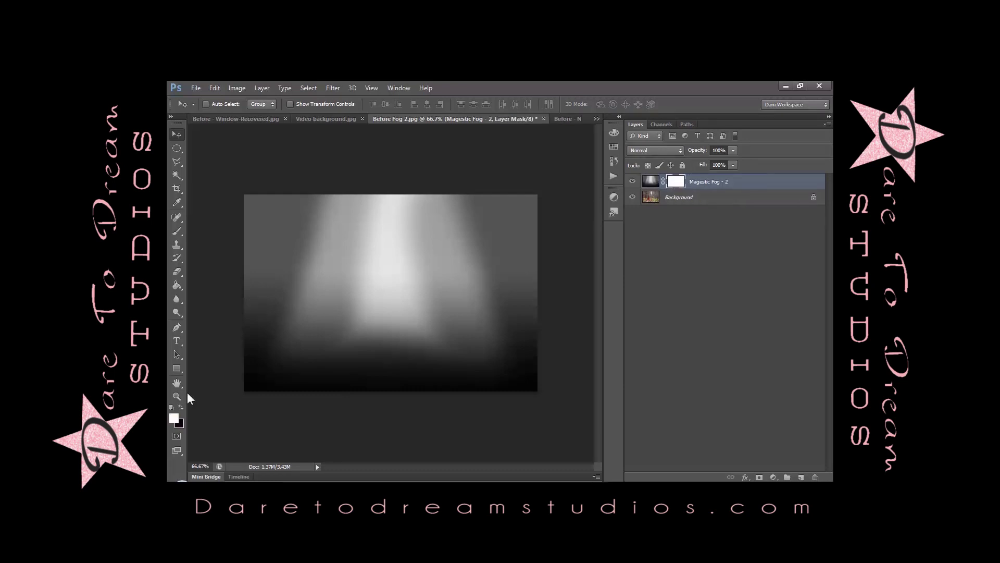
click(655, 149)
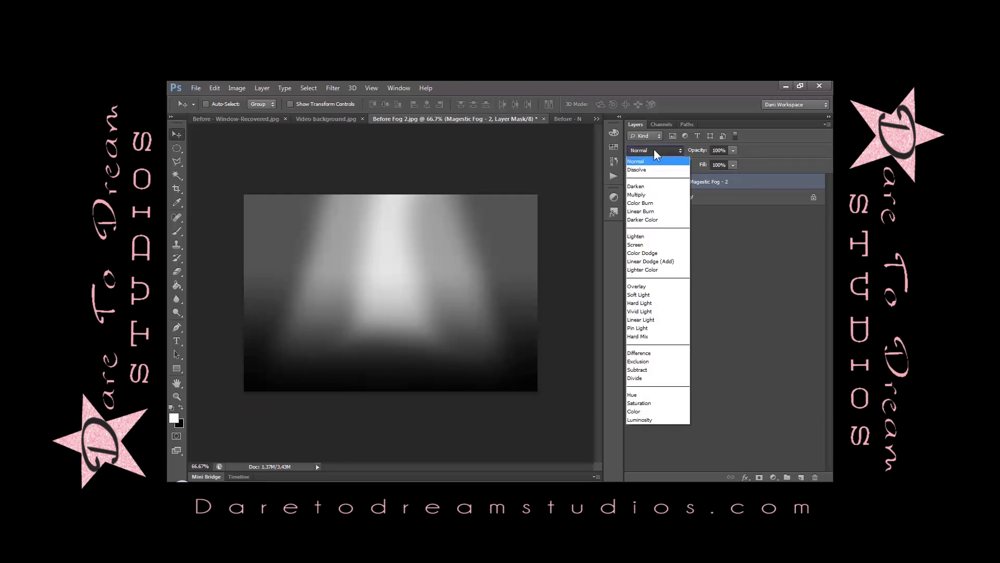
click(645, 244)
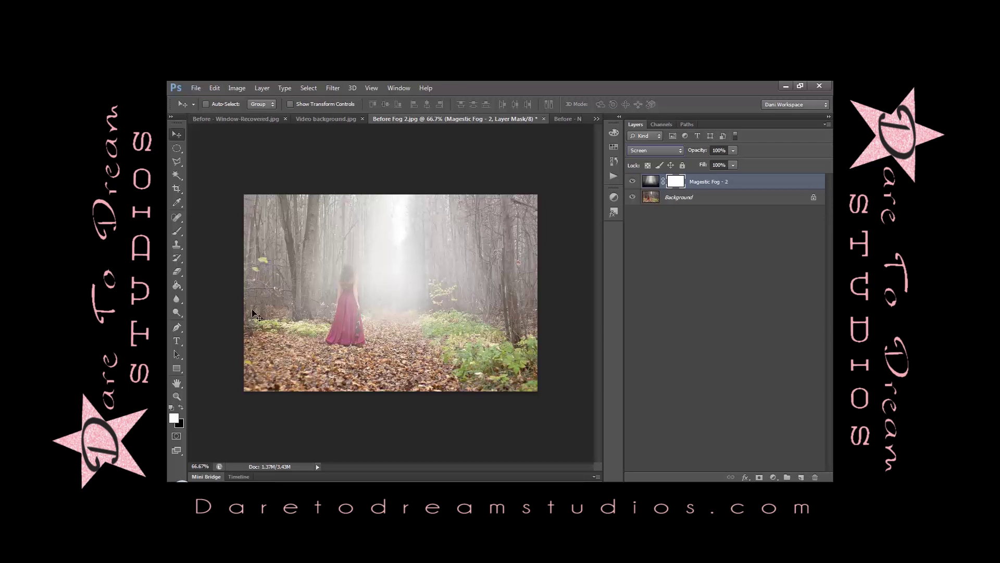
- Make black the foreground color and activate the Brush tool for painting on the fog mask
click(181, 407)
click(176, 418)
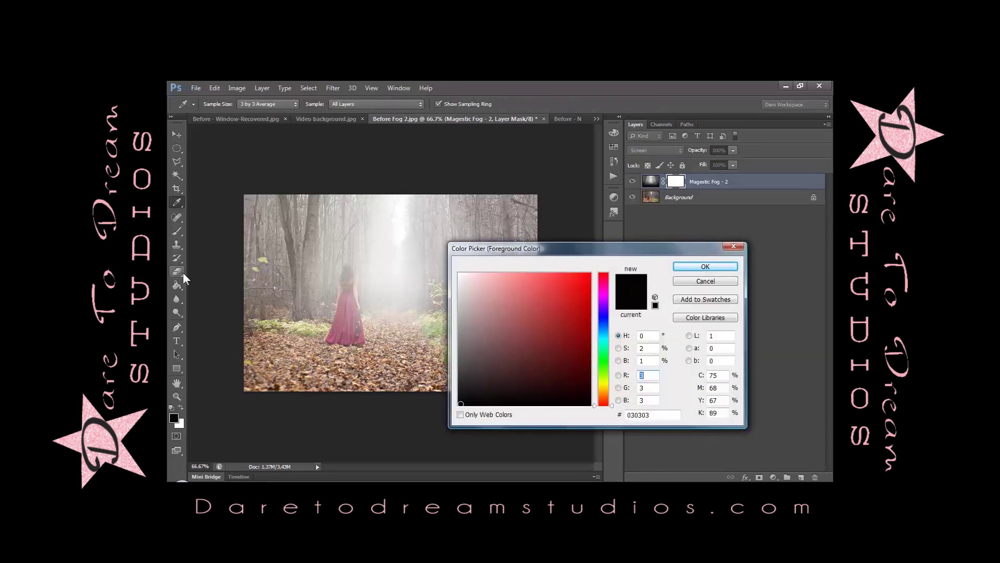
click(699, 270)
click(177, 230)
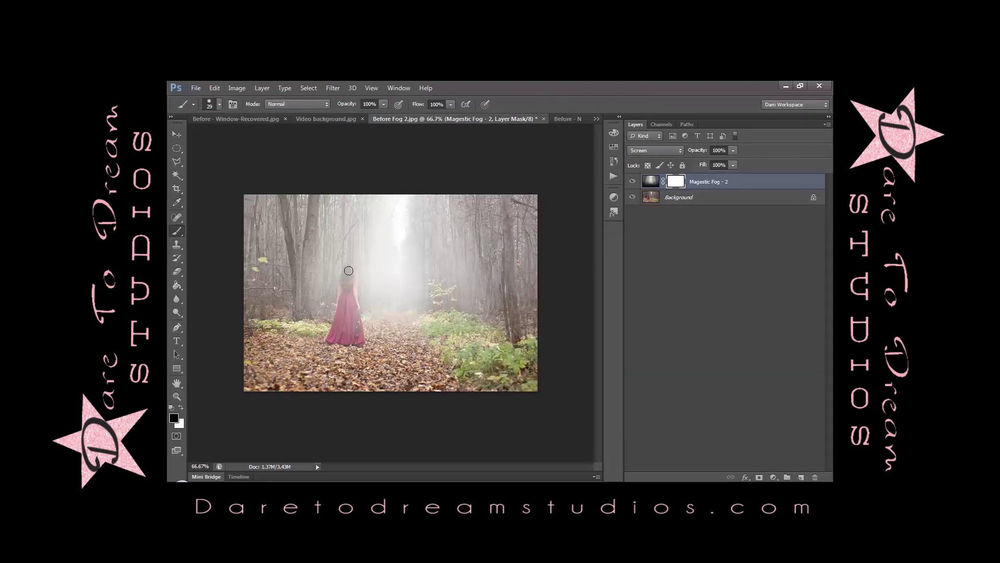
- Paint black at full opacity on the fog mask over the woman's hair, body and dress to remove the fog
mouse_move(348, 268)
mouse_down()
mouse_move(333, 339)
mouse_move(355, 339)
mouse_move(356, 330)
mouse_up()
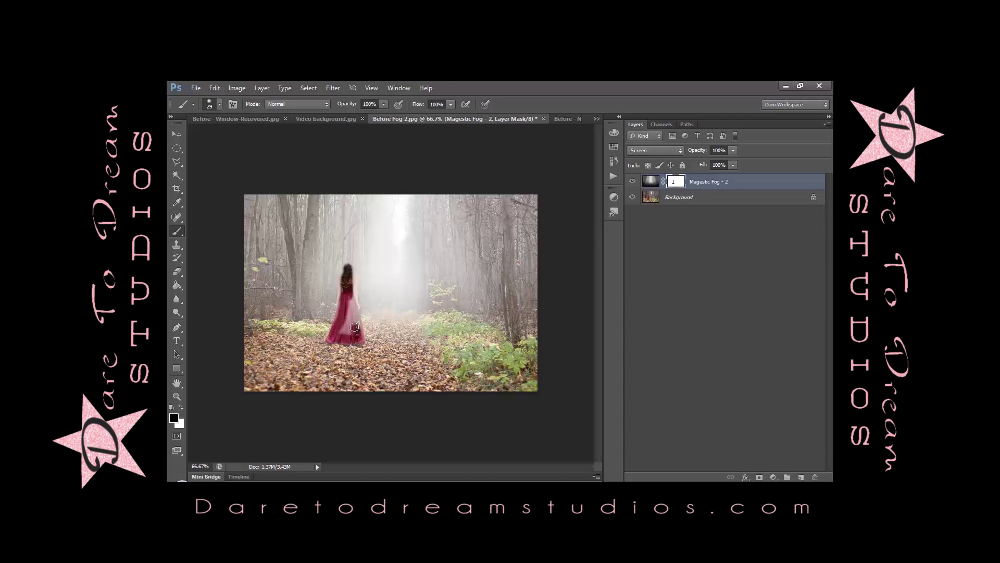
key(ctrl+plus)
key(ctrl+plus)
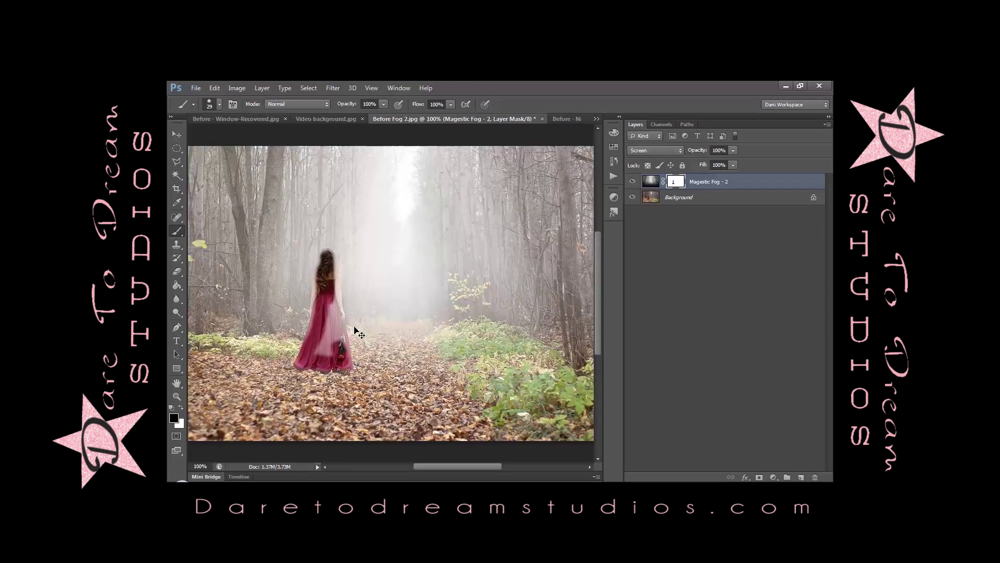
mouse_move(264, 213)
mouse_down()
mouse_move(294, 422)
mouse_move(292, 386)
mouse_move(270, 346)
mouse_move(261, 412)
mouse_move(247, 401)
mouse_move(263, 261)
mouse_move(247, 310)
mouse_up()
key(ctrl+minus)
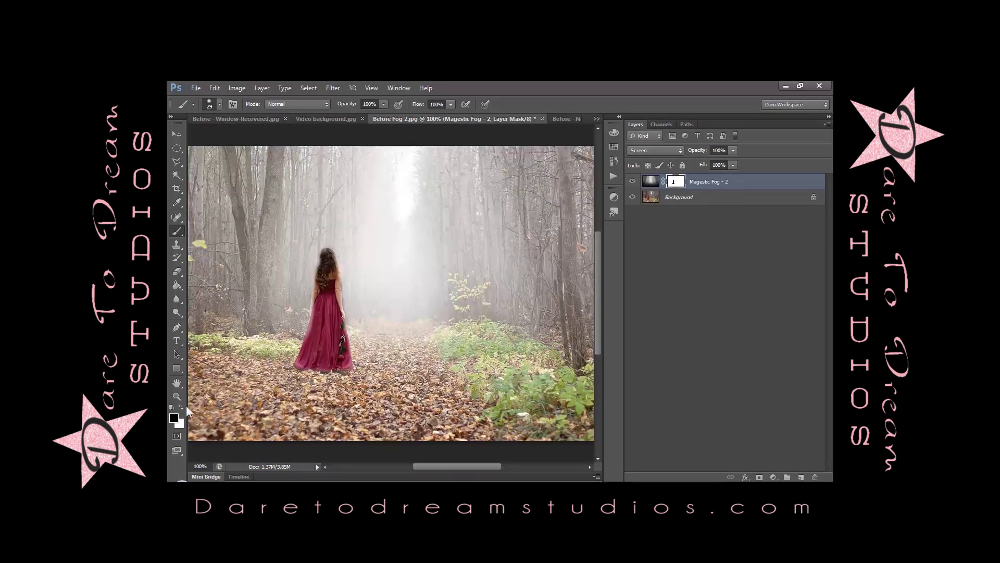
- Paint white on the fog mask over the woman to bring the fog back over her
mouse_move(325, 245)
mouse_down()
mouse_move(305, 388)
mouse_move(326, 252)
mouse_move(346, 359)
mouse_move(328, 265)
mouse_move(337, 362)
mouse_move(316, 354)
mouse_move(316, 325)
mouse_move(297, 368)
mouse_move(342, 364)
mouse_move(282, 367)
mouse_up()
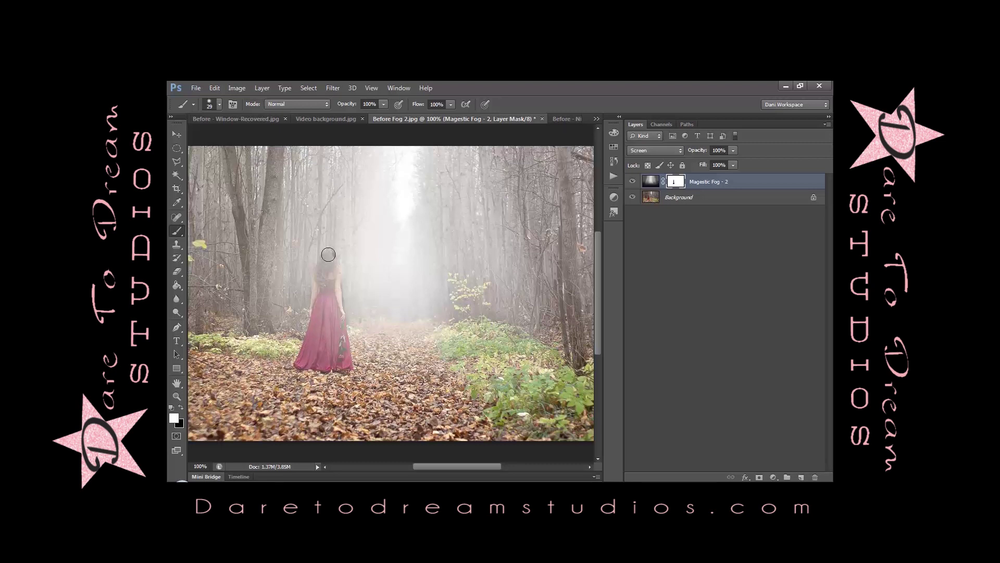
drag(335, 300, 347, 320)
- Switch the foreground color back to black and set the brush's opacity and flow to 50%
click(181, 408)
drag(371, 104, 356, 106)
text(50)
drag(438, 104, 429, 104)
text(50)
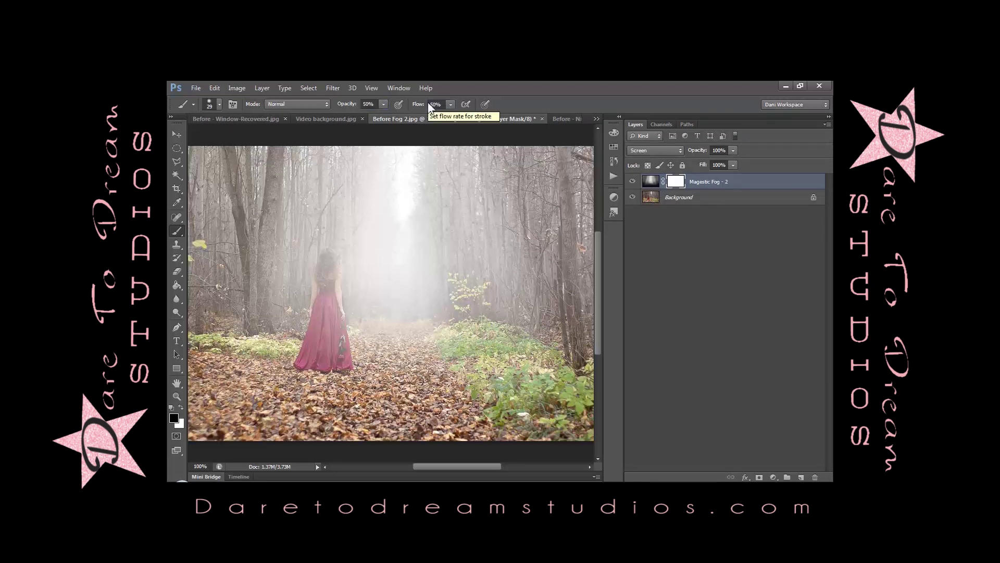
- Paint repeatedly over the woman's hair, body and dress on the fog mask to thin the fog gradually
mouse_move(327, 257)
mouse_down()
mouse_move(327, 303)
mouse_move(325, 269)
mouse_move(302, 365)
mouse_move(344, 360)
mouse_move(332, 288)
mouse_move(329, 342)
mouse_move(325, 353)
mouse_move(326, 314)
mouse_move(314, 364)
mouse_move(340, 348)
mouse_move(315, 361)
mouse_up()
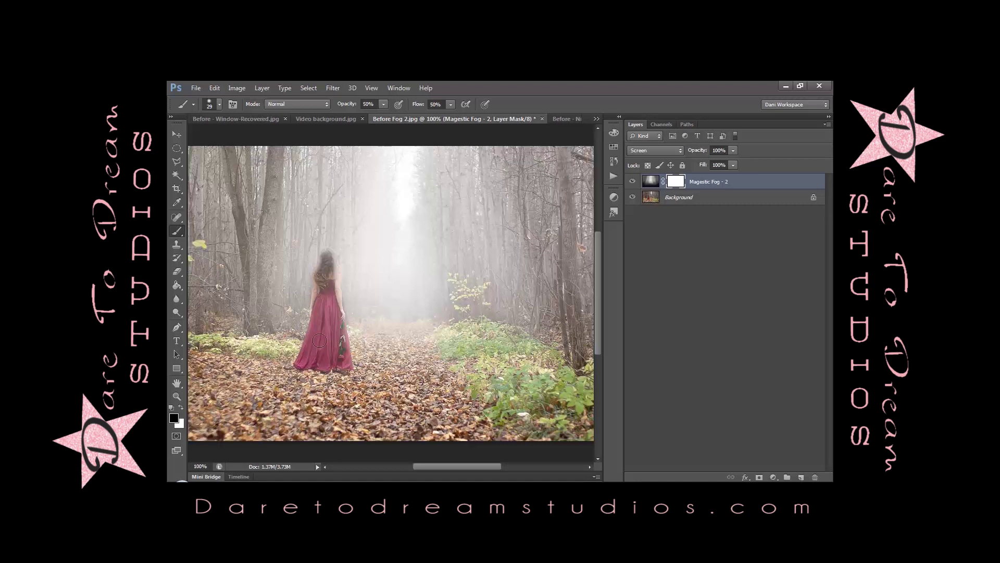
mouse_move(319, 303)
mouse_down()
mouse_move(327, 251)
mouse_move(341, 342)
mouse_move(317, 366)
mouse_move(300, 363)
mouse_up()
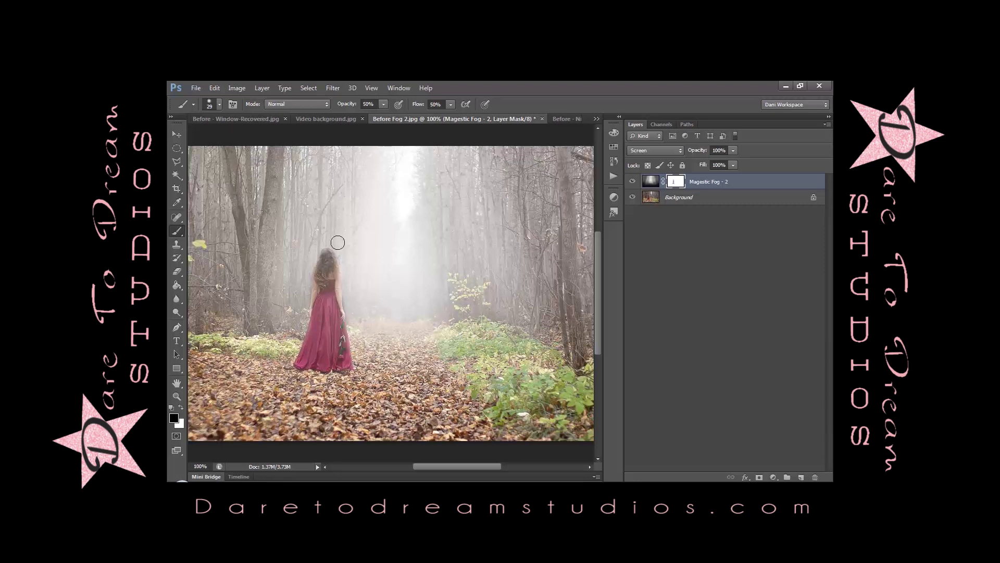
click(326, 255)
mouse_move(326, 255)
mouse_down()
mouse_move(329, 258)
mouse_move(332, 281)
mouse_move(304, 359)
mouse_move(336, 353)
mouse_move(324, 301)
mouse_move(327, 327)
mouse_move(333, 282)
mouse_move(340, 356)
mouse_up()
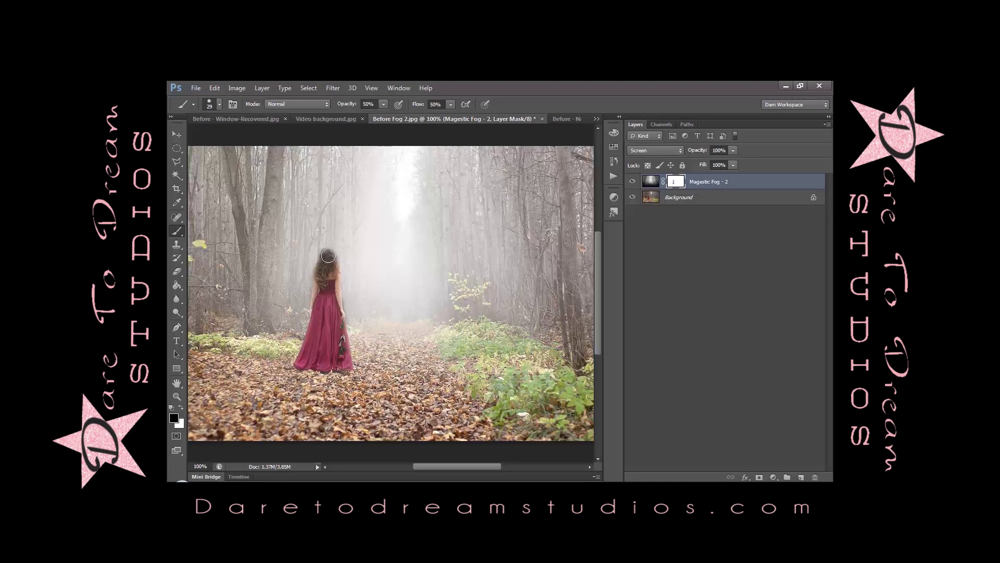
drag(328, 256, 337, 262)
- Hide the fog layer and place the Grunge Overlay image, scaled to about 103% so it covers the whole photo
click(632, 182)
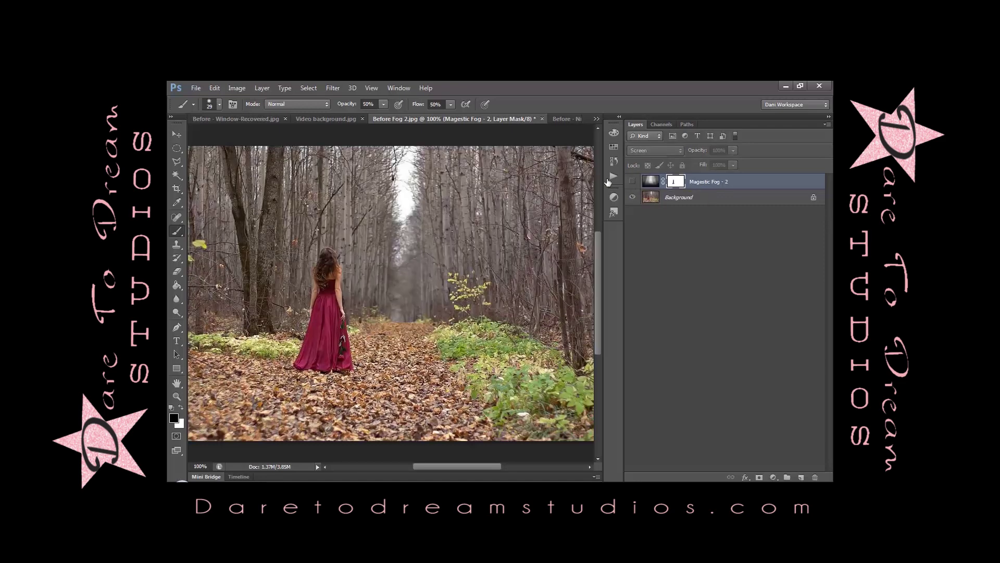
click(190, 89)
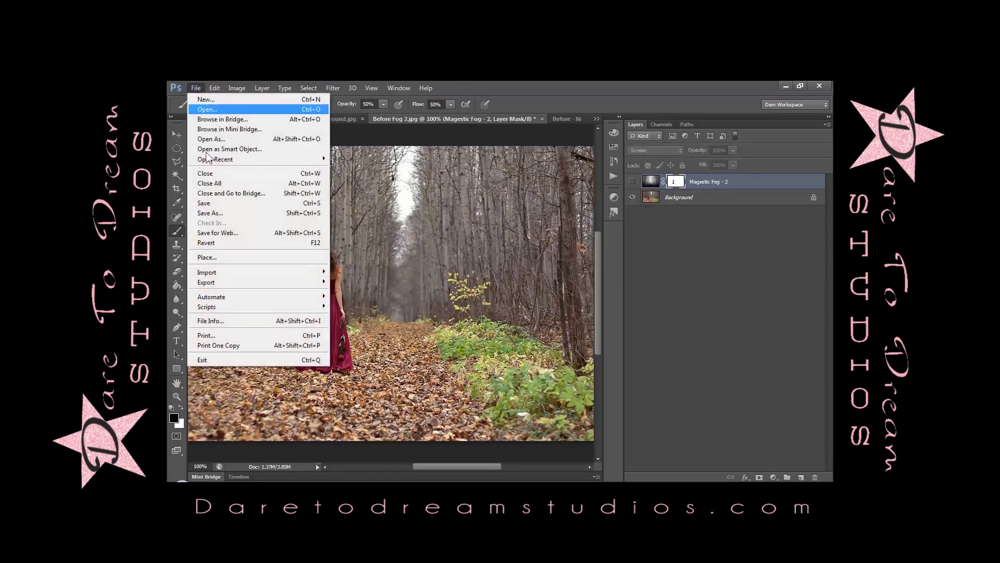
click(208, 257)
click(377, 198)
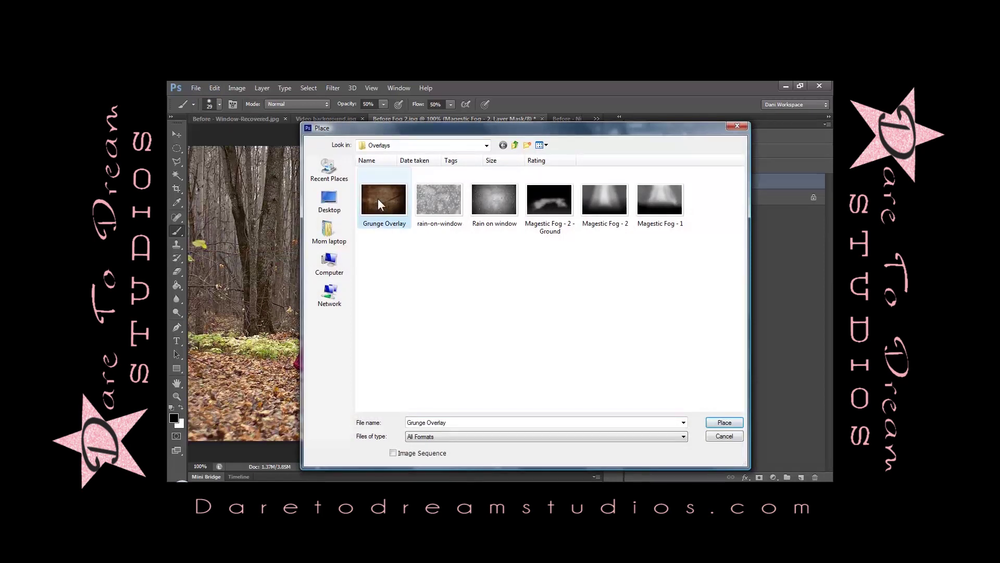
click(723, 422)
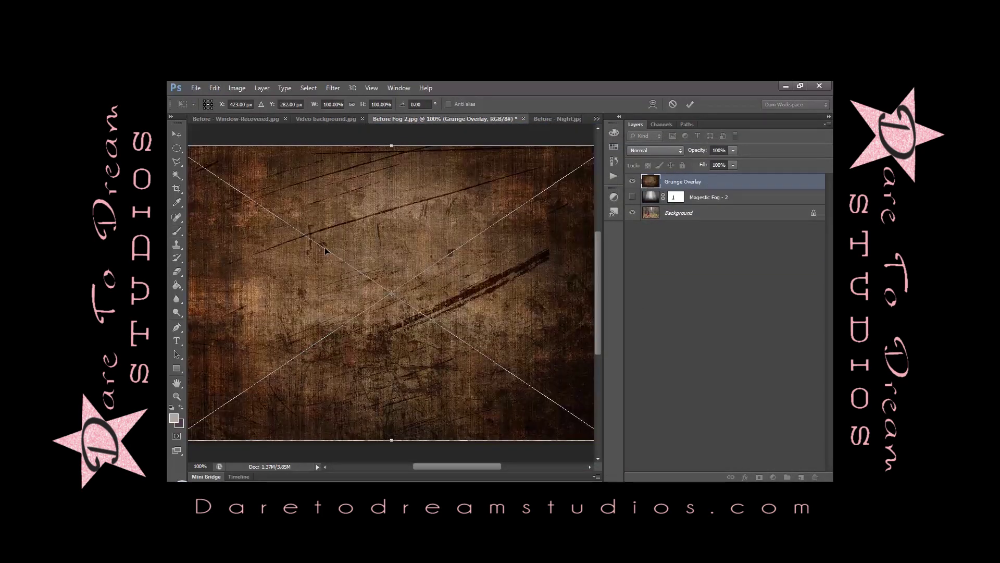
key(ctrl+minus)
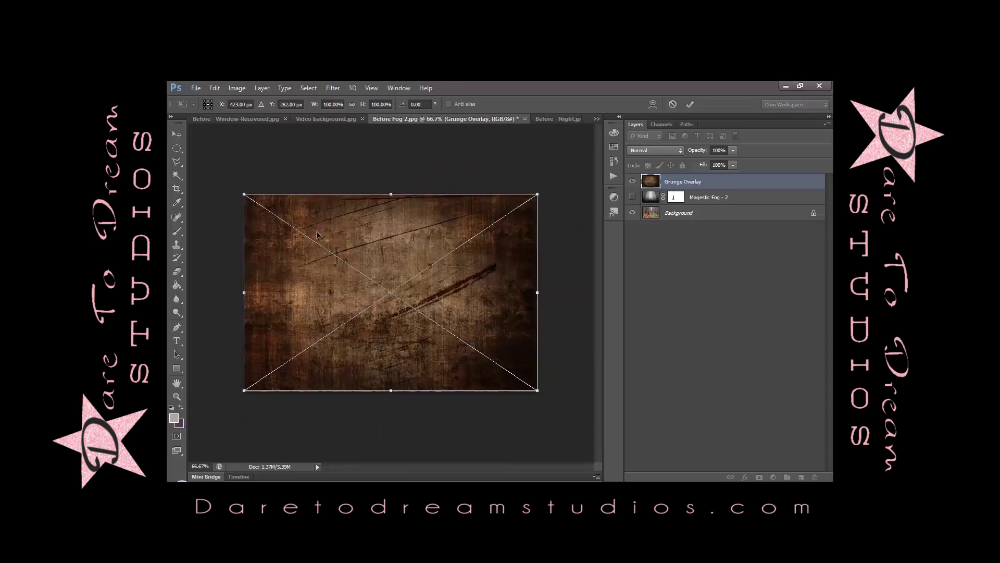
drag(243, 195, 240, 192)
drag(538, 389, 542, 394)
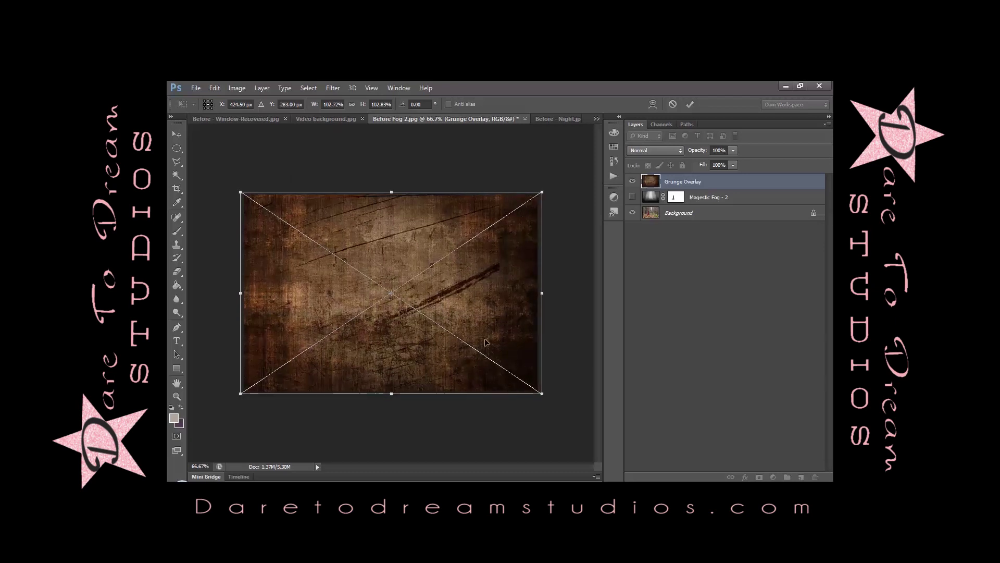
key(b)
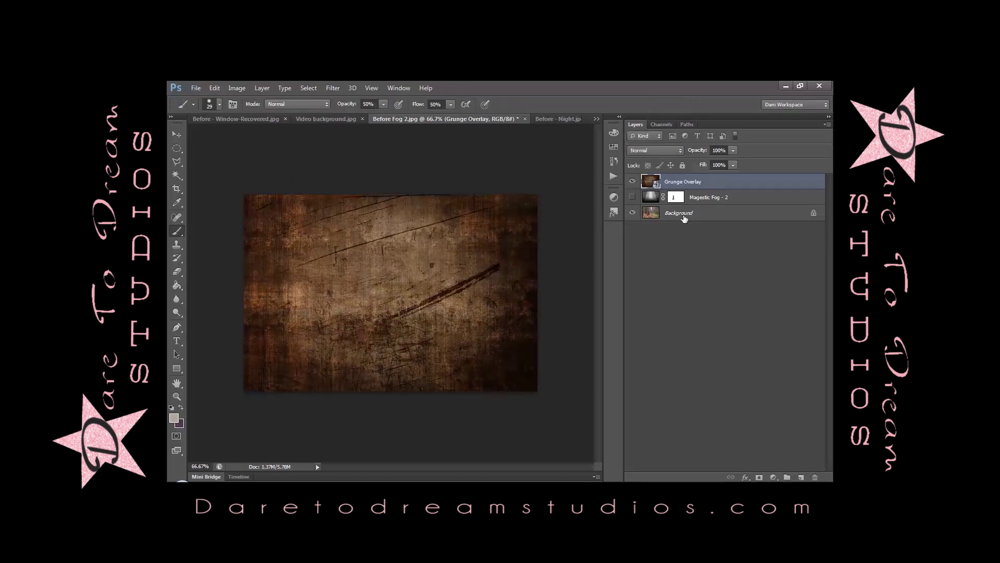
- Rasterize the Grunge Overlay layer, add a layer mask to it, and set its blend mode to Overlay
right_click(694, 186)
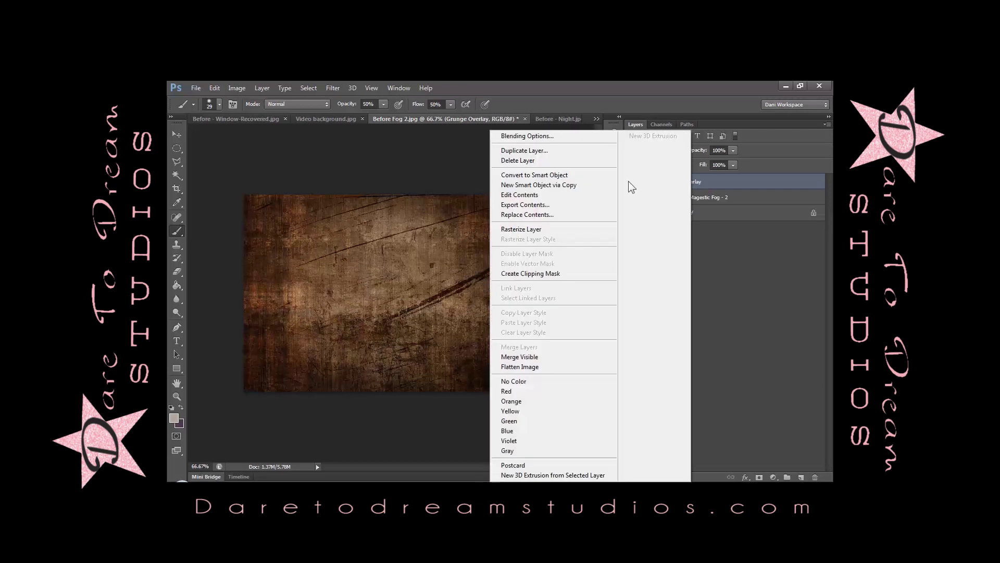
click(547, 229)
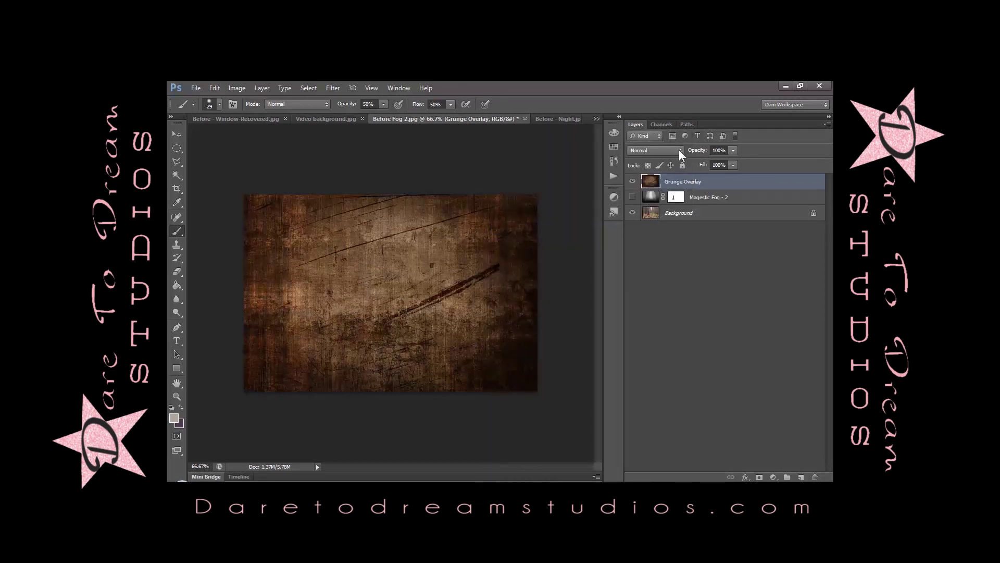
click(759, 477)
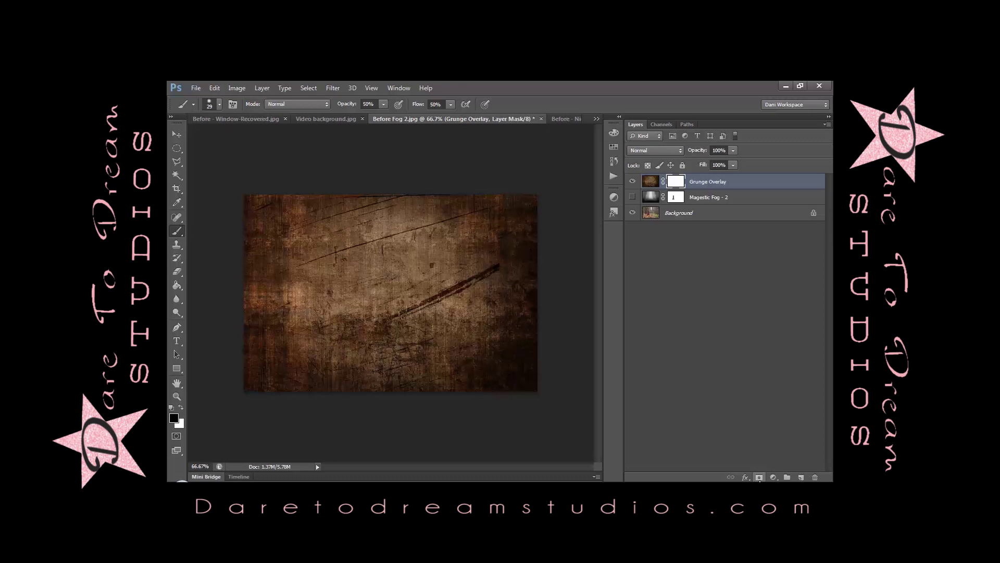
click(676, 152)
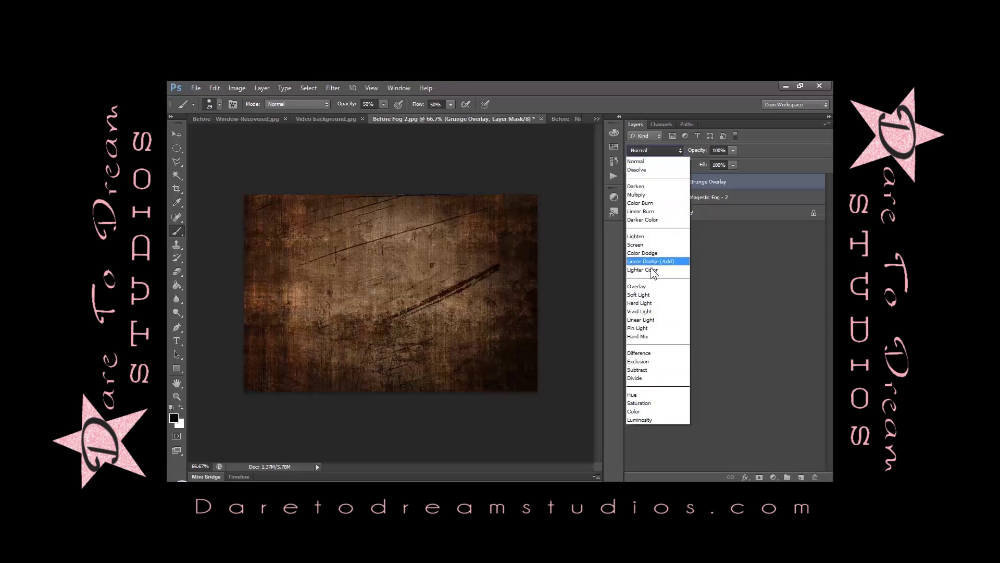
click(647, 287)
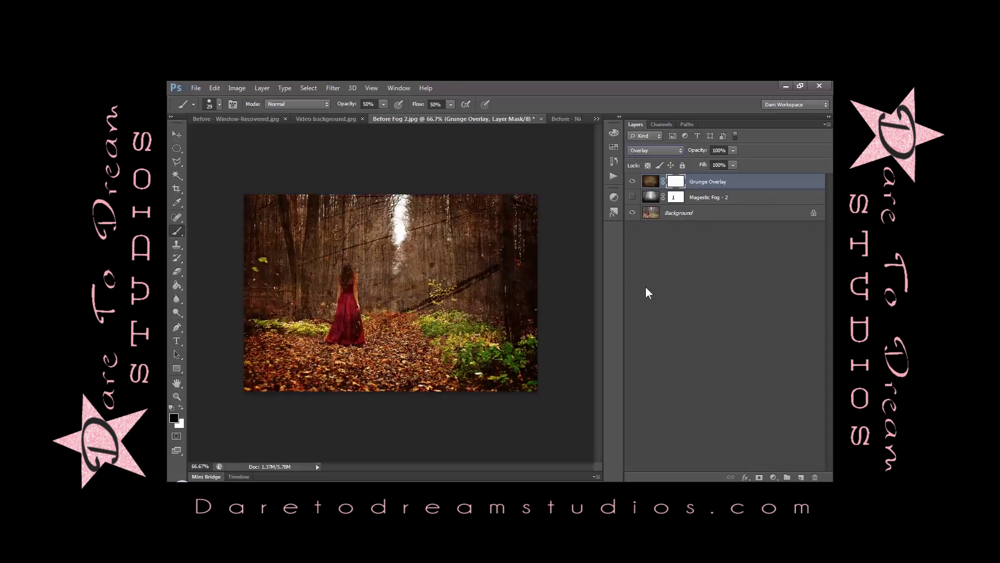
- Try the Screen, Soft Light and Overlay blend modes on the Grunge Overlay layer to compare their effects
click(666, 153)
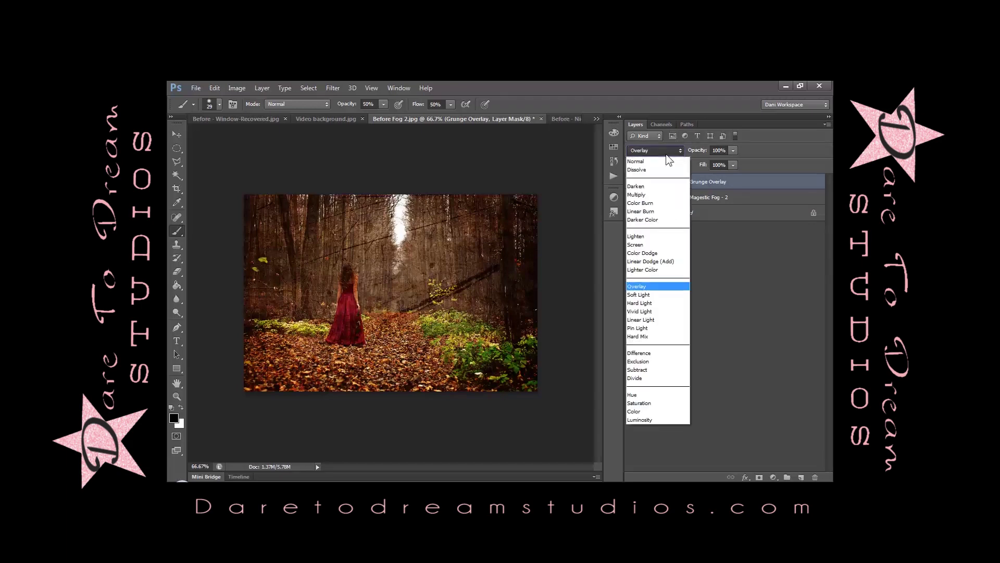
click(649, 245)
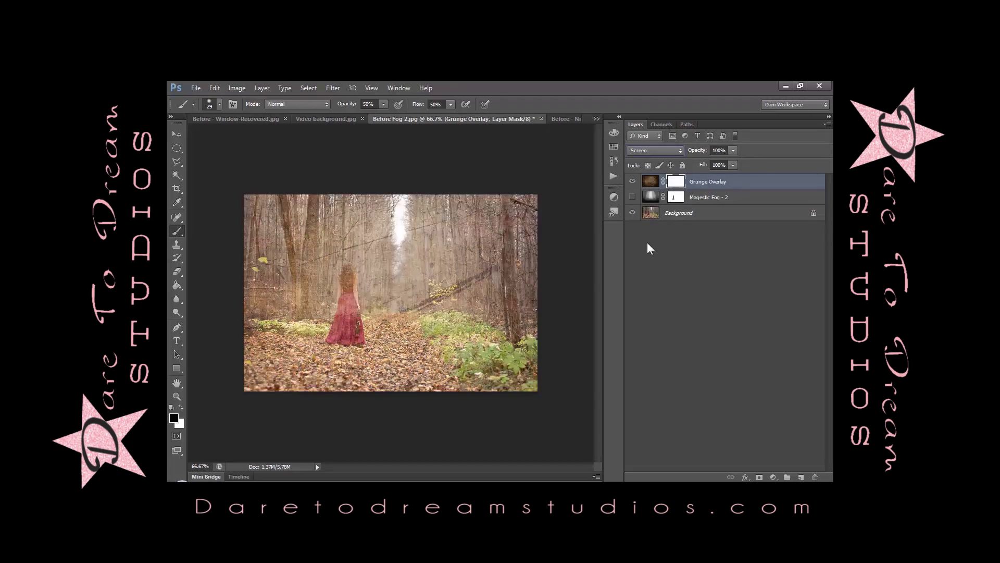
click(677, 149)
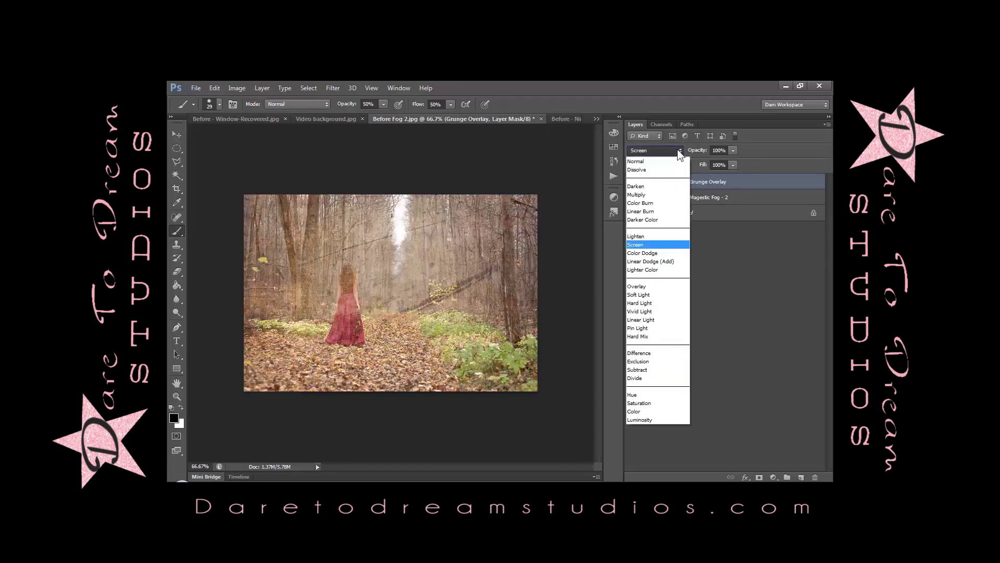
click(648, 296)
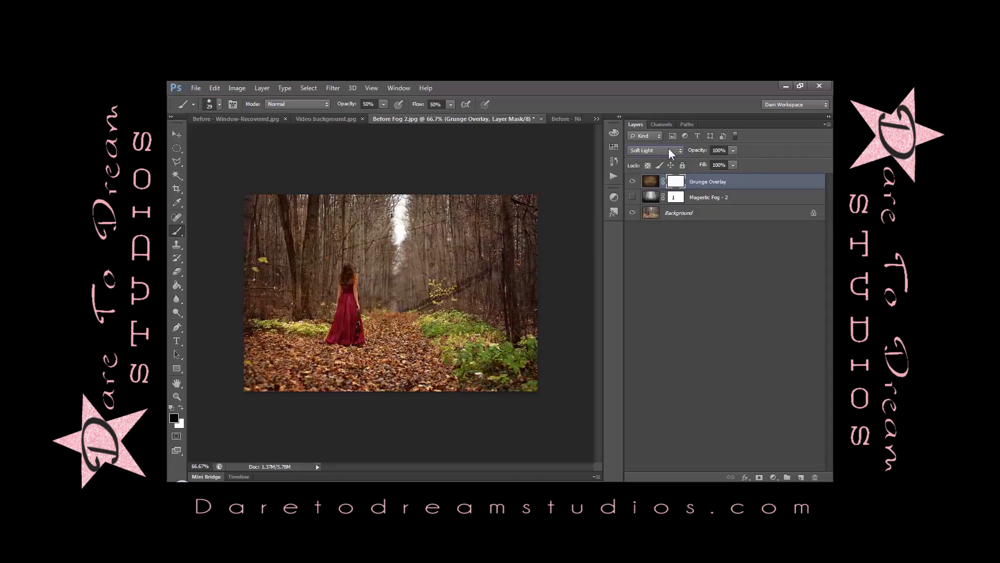
click(671, 150)
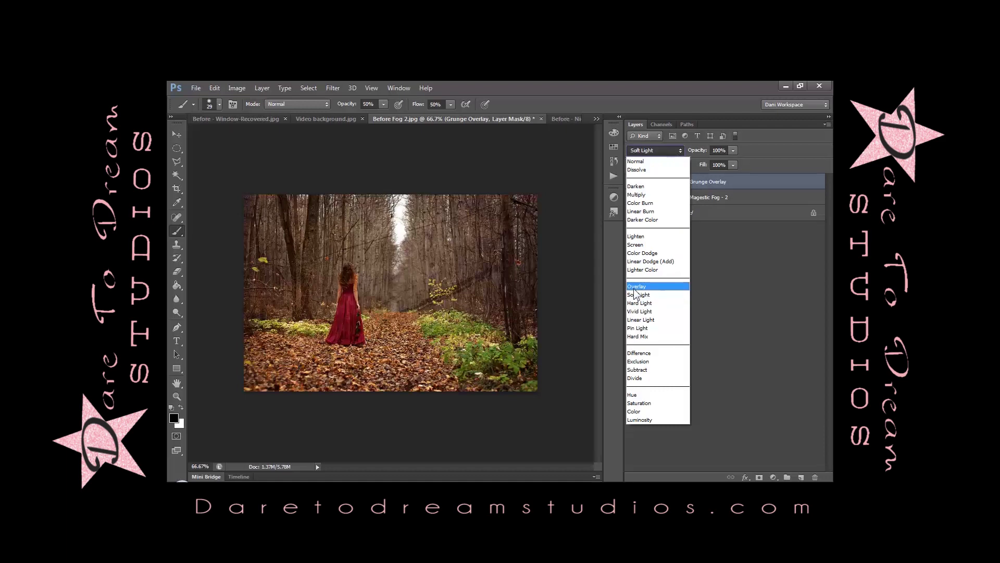
click(635, 289)
- Set the Grunge Overlay layer's blend mode to Normal and its opacity to 60%
click(675, 149)
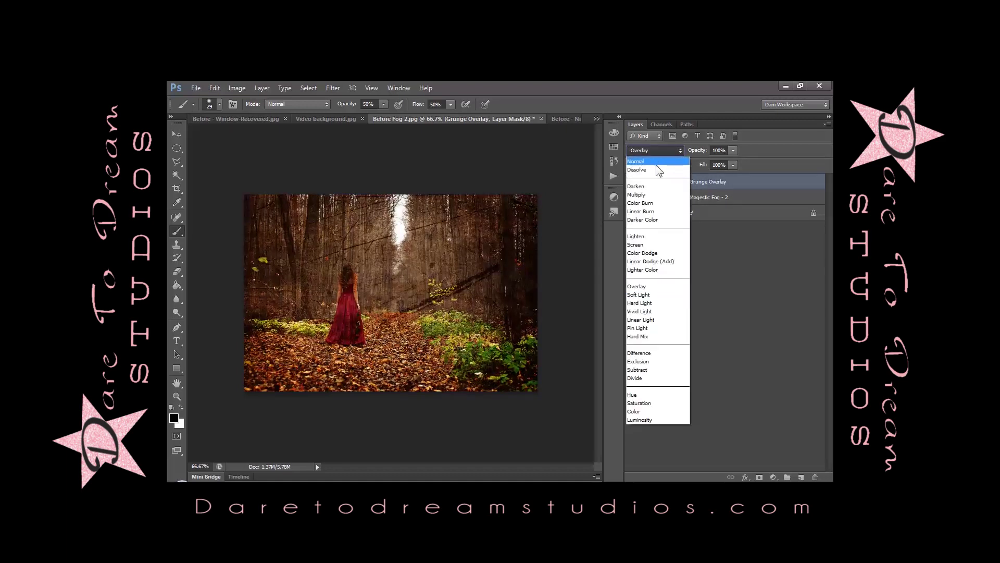
click(656, 162)
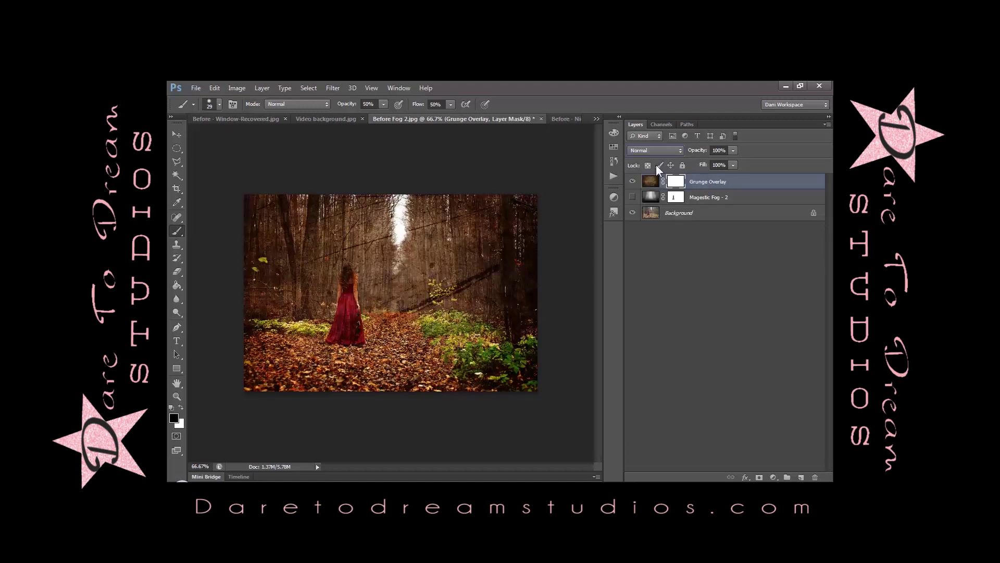
click(720, 151)
double_click(720, 151)
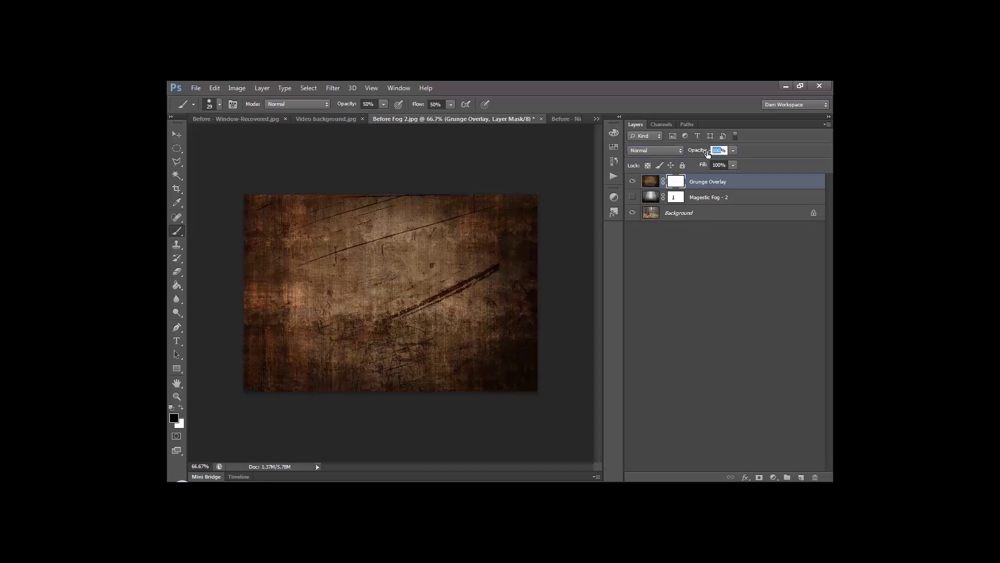
text(60)
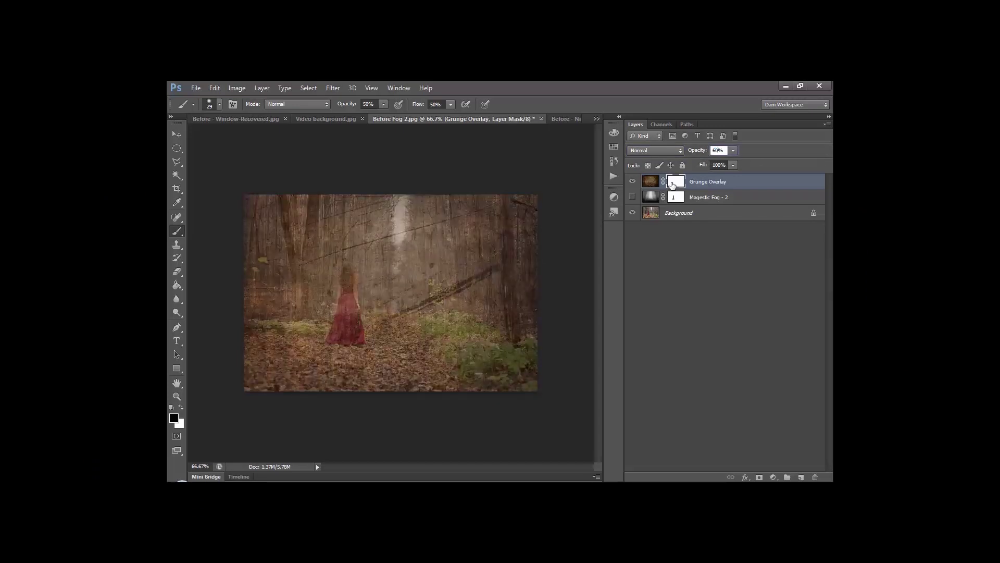
- Paint black on the Grunge Overlay mask over the woman's hair, body and dress to clear the texture from her
drag(347, 267, 344, 324)
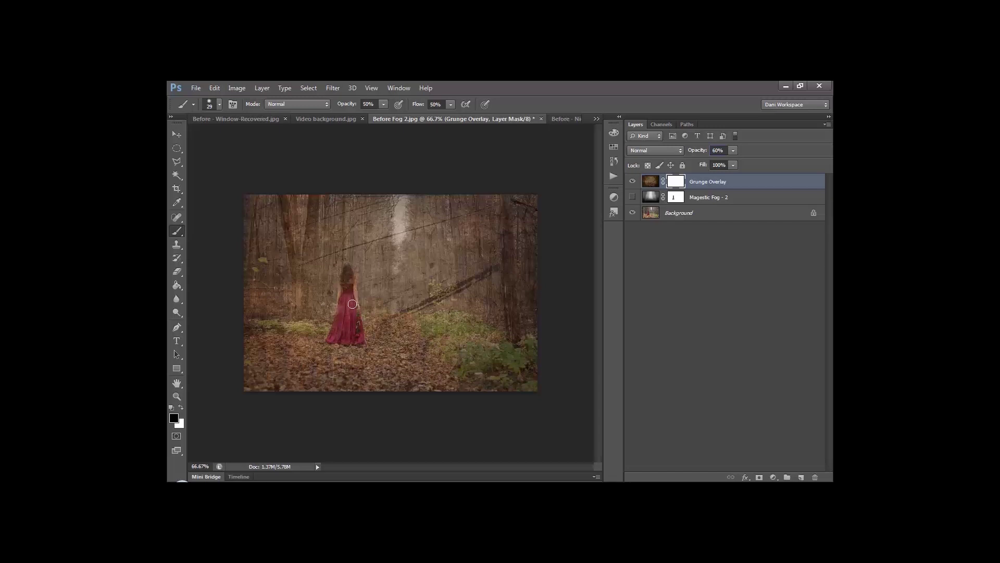
click(348, 321)
key(ctrl+plus)
key(ctrl+plus)
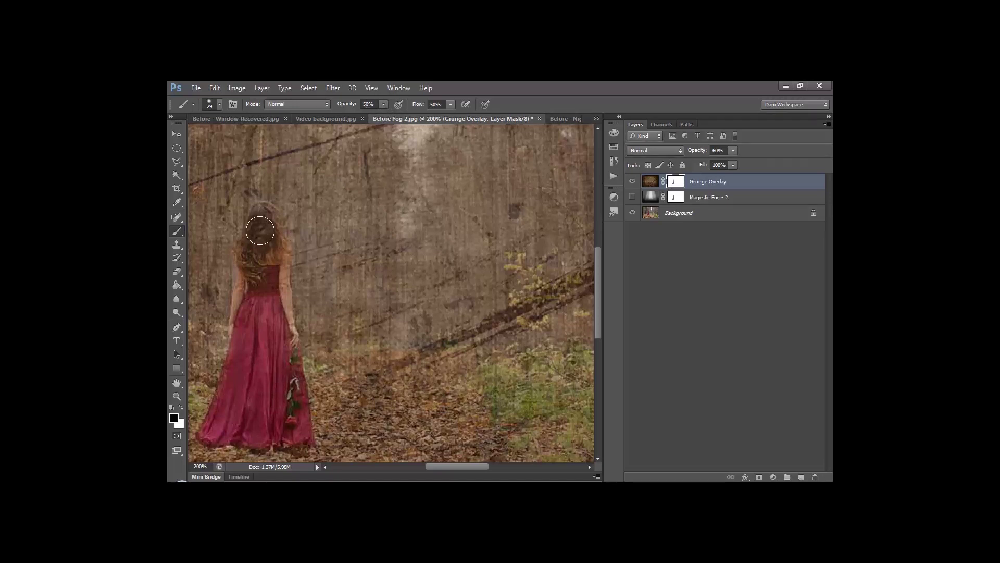
mouse_move(266, 245)
mouse_down()
mouse_move(271, 273)
mouse_move(266, 222)
mouse_move(281, 313)
mouse_move(252, 284)
mouse_move(247, 323)
mouse_move(256, 318)
mouse_move(270, 367)
mouse_move(271, 320)
mouse_move(289, 369)
mouse_move(278, 331)
mouse_move(282, 342)
mouse_move(287, 434)
mouse_move(218, 431)
mouse_move(246, 345)
mouse_move(248, 370)
mouse_move(264, 224)
mouse_move(264, 261)
mouse_move(267, 227)
mouse_move(272, 242)
mouse_move(263, 212)
mouse_move(278, 315)
mouse_up()
key(ctrl+minus)
key(ctrl+minus)
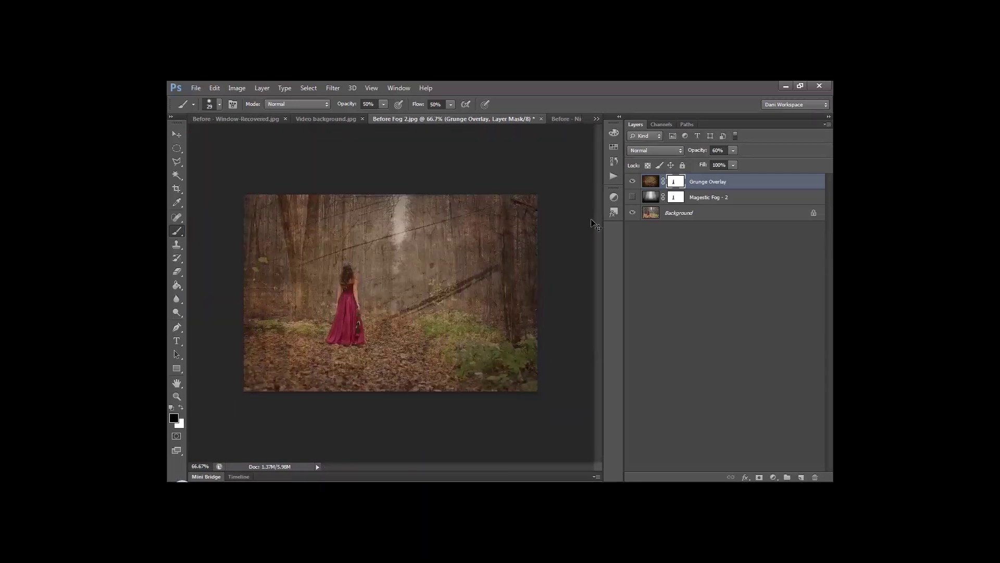
- Show the Magestic Fog - 2 layer again and compare the photo with the Grunge Overlay layer hidden and shown
key(ctrl+plus)
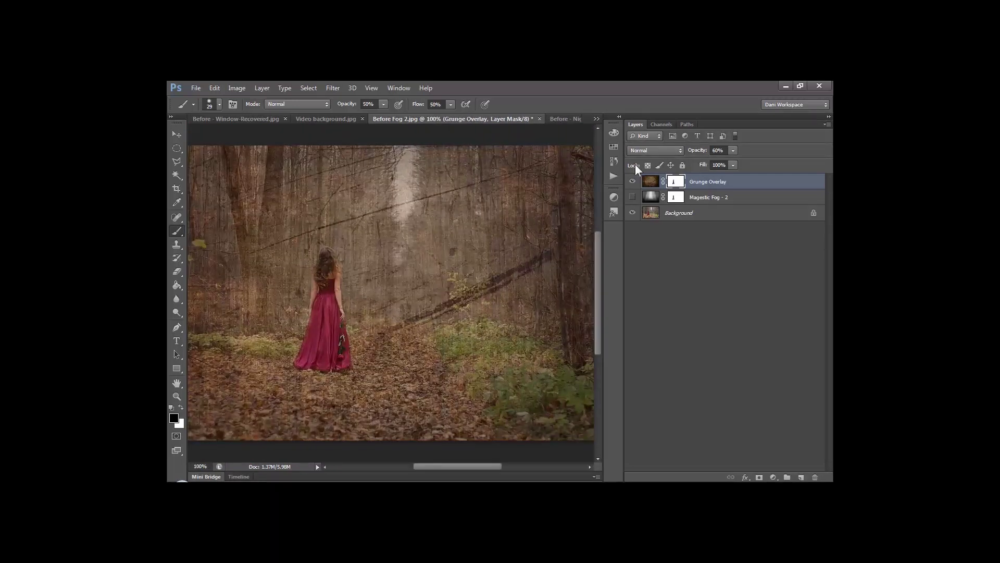
click(632, 182)
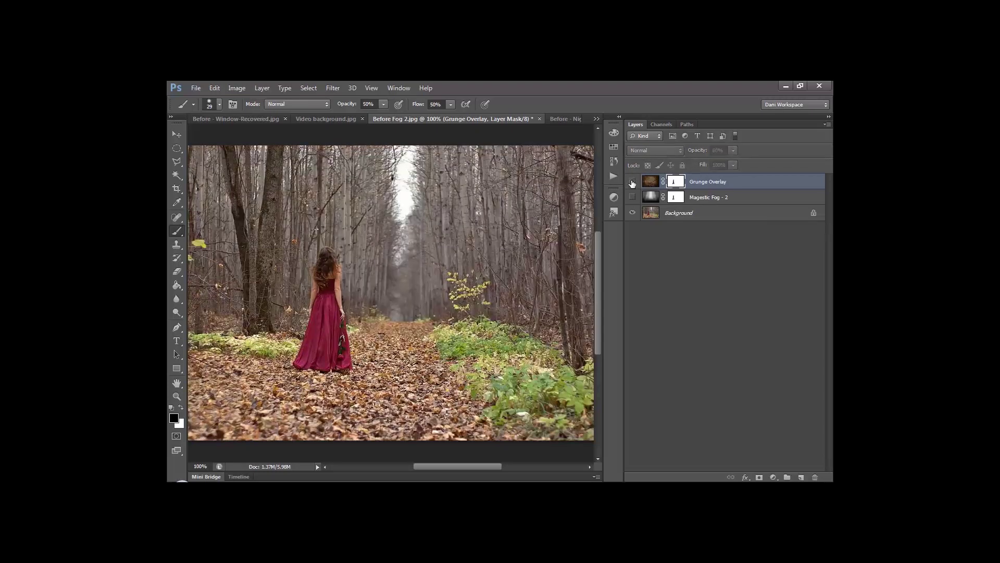
click(631, 182)
click(633, 198)
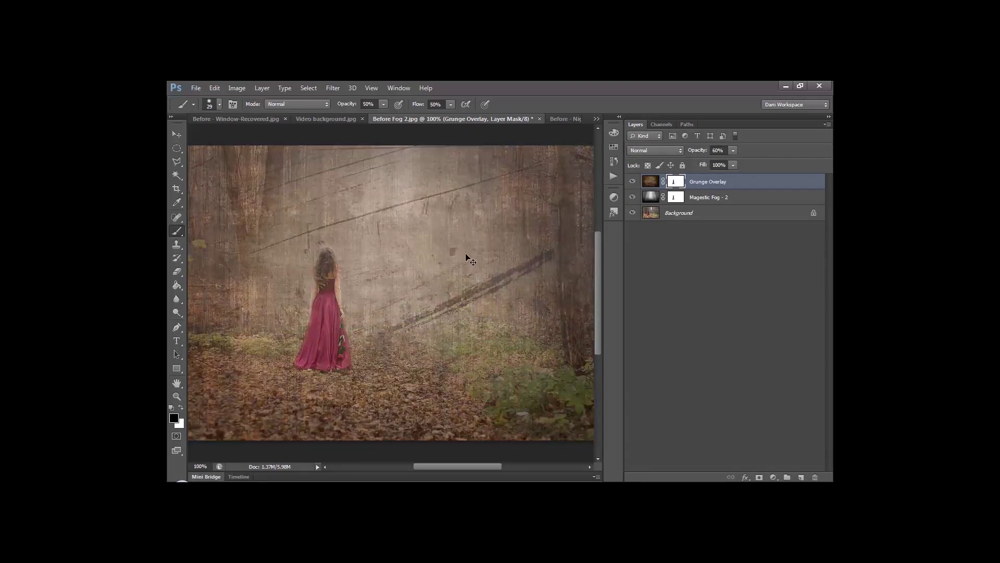
key(ctrl+minus)
key(ctrl+plus)
click(632, 181)
click(632, 182)
- Switch the foreground color to white and paint around the woman's head and body edges on the Grunge Overlay mask to restore the texture
click(675, 197)
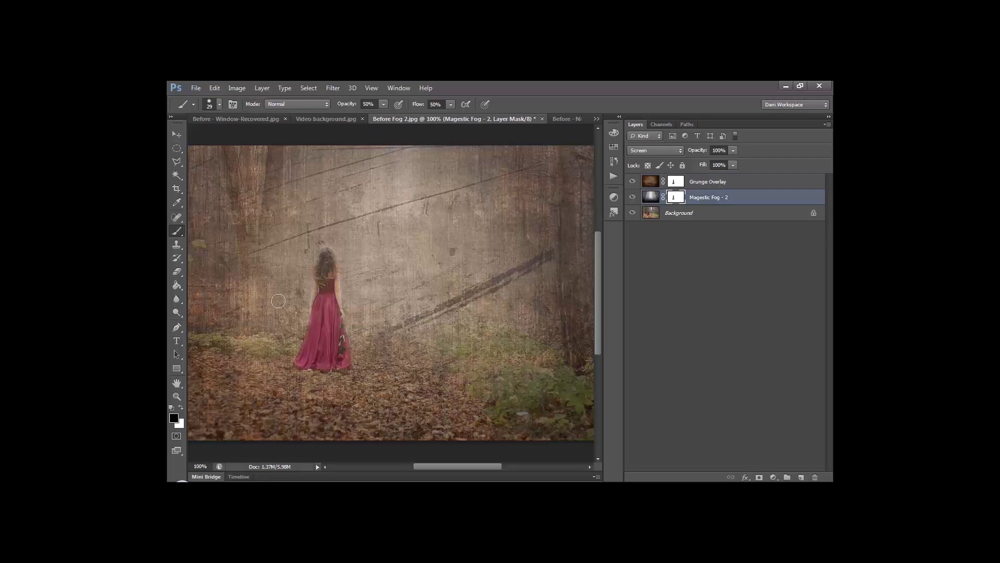
click(180, 408)
click(675, 181)
mouse_move(327, 238)
mouse_down()
mouse_move(309, 263)
mouse_move(325, 243)
mouse_move(349, 259)
mouse_move(319, 249)
mouse_move(330, 245)
mouse_move(354, 267)
mouse_move(341, 257)
mouse_move(345, 267)
mouse_move(339, 235)
mouse_move(311, 256)
mouse_move(299, 306)
mouse_up()
drag(348, 272, 347, 290)
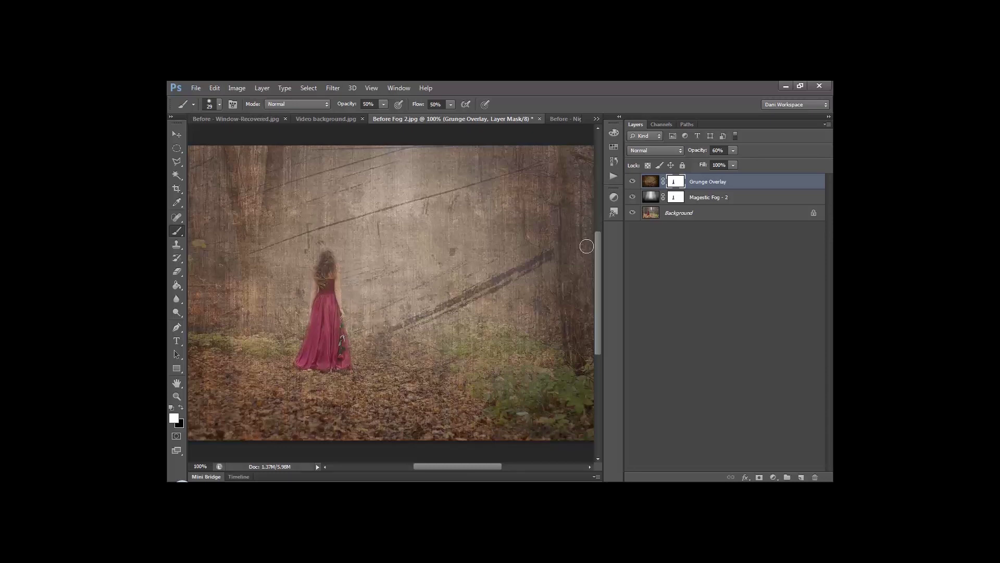